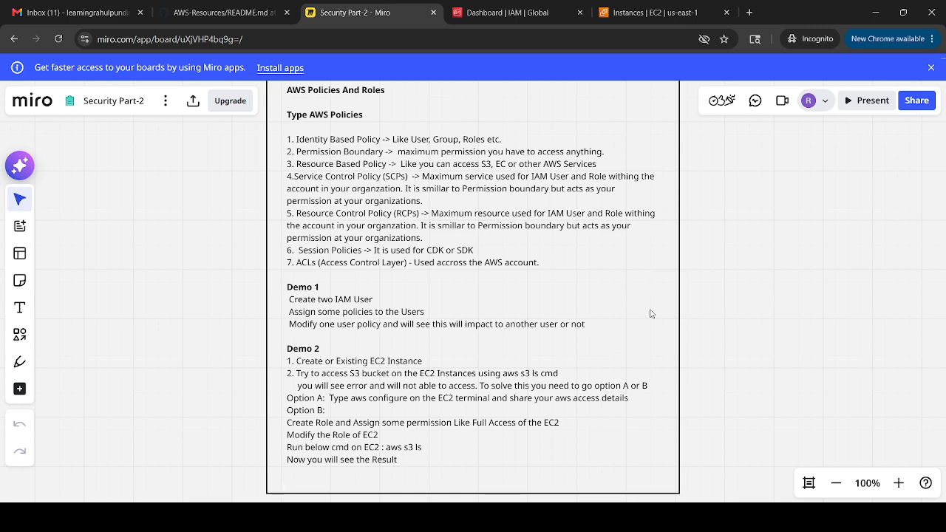
In the AWS IAM console, start a new user named demo-user2 and provide access to the AWS Management Console.
click(464, 9)
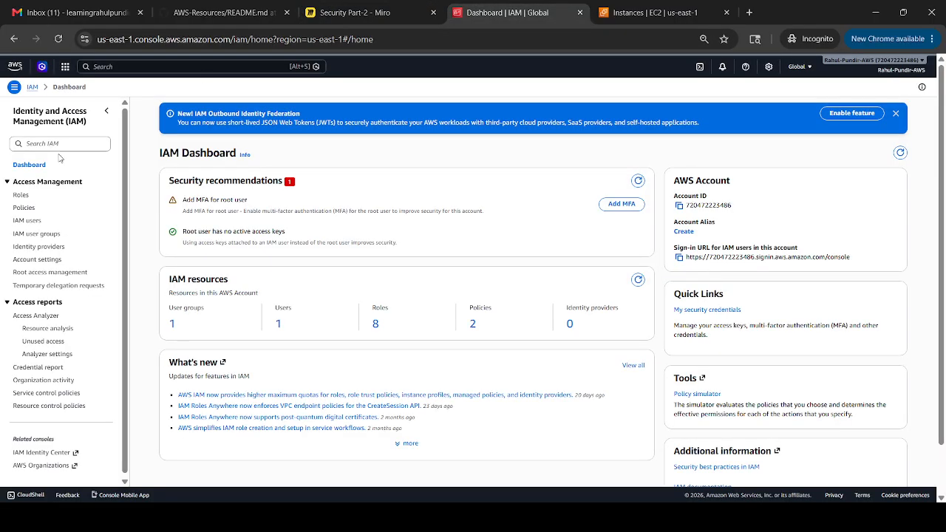
click(27, 220)
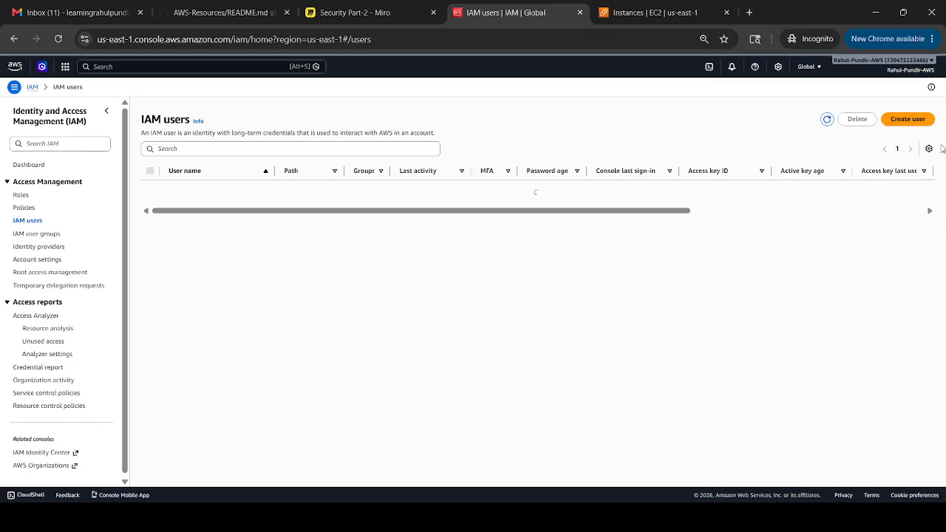
click(898, 123)
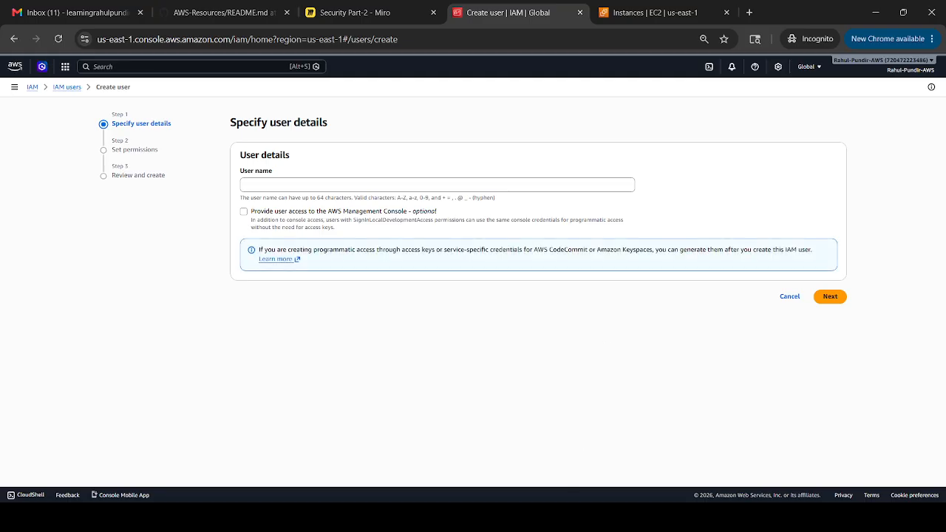
click(360, 12)
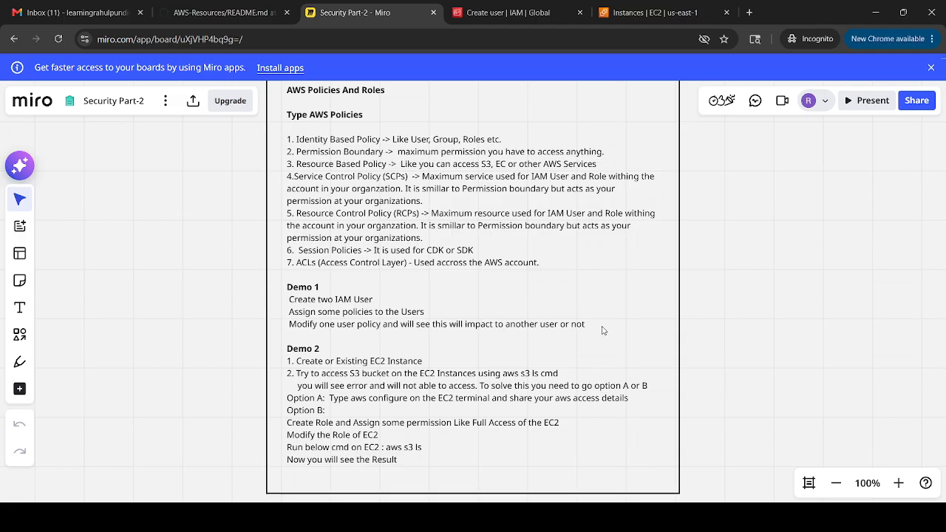
click(511, 10)
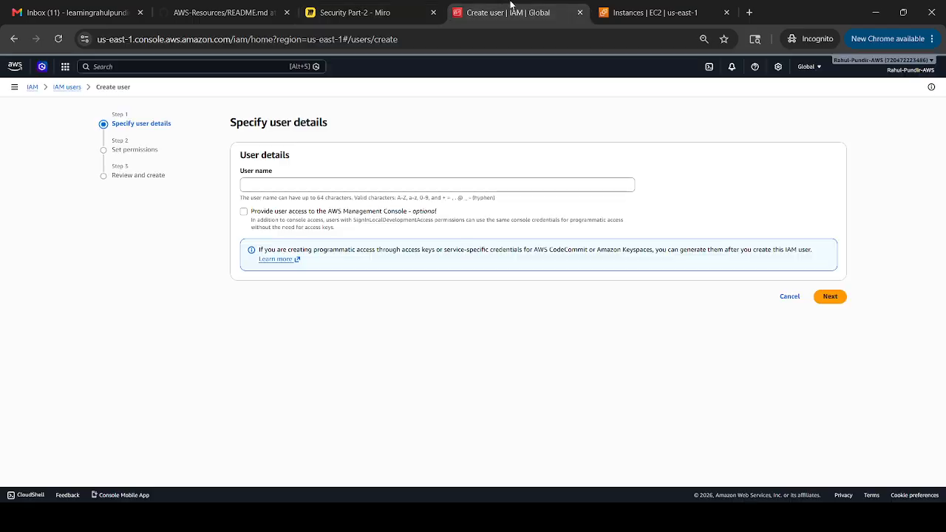
click(267, 188)
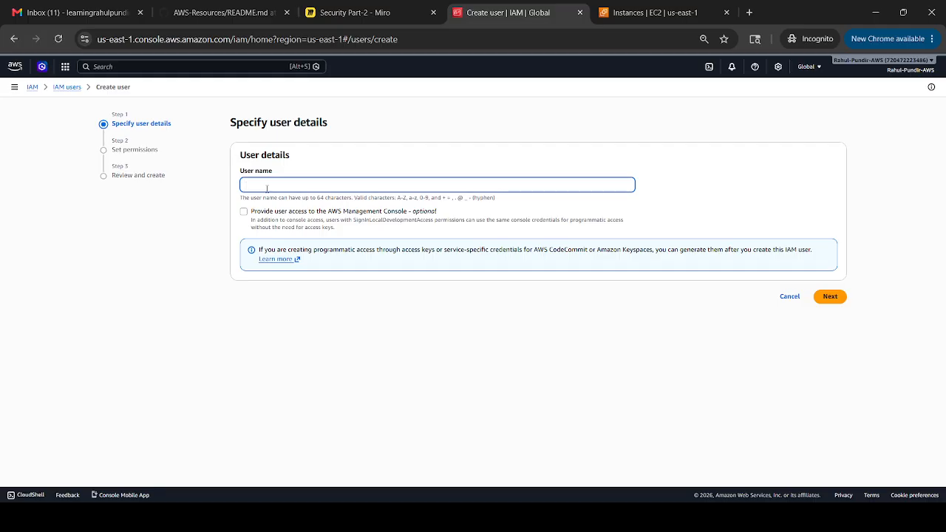
text(demo-user2)
click(244, 216)
click(244, 213)
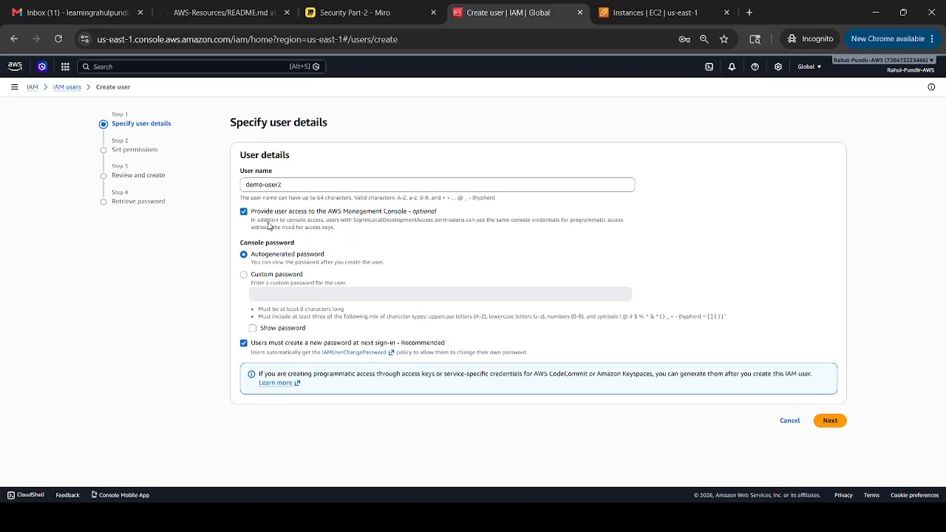
Choose a custom console password, enter the password, turn off the required password change at next sign-in, and continue to permissions.
click(244, 275)
click(264, 295)
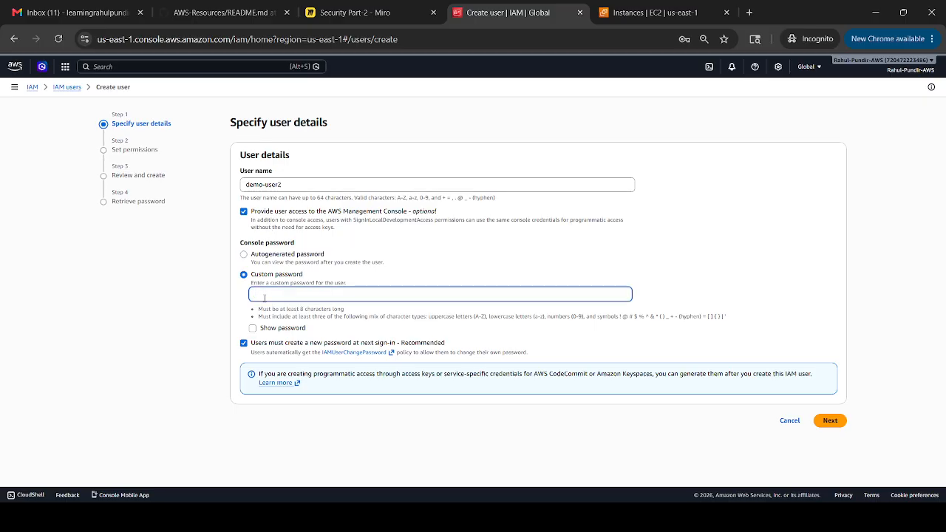
text(•••••••••)
click(243, 344)
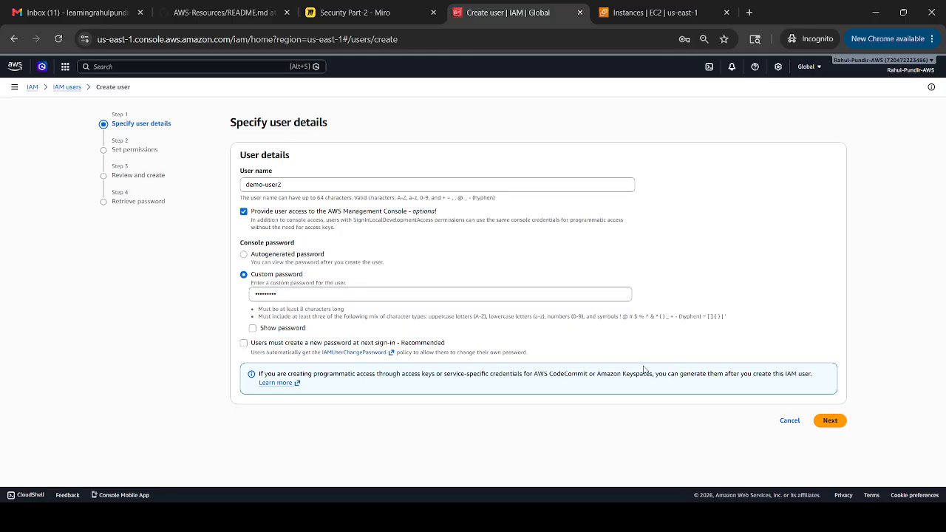
click(828, 420)
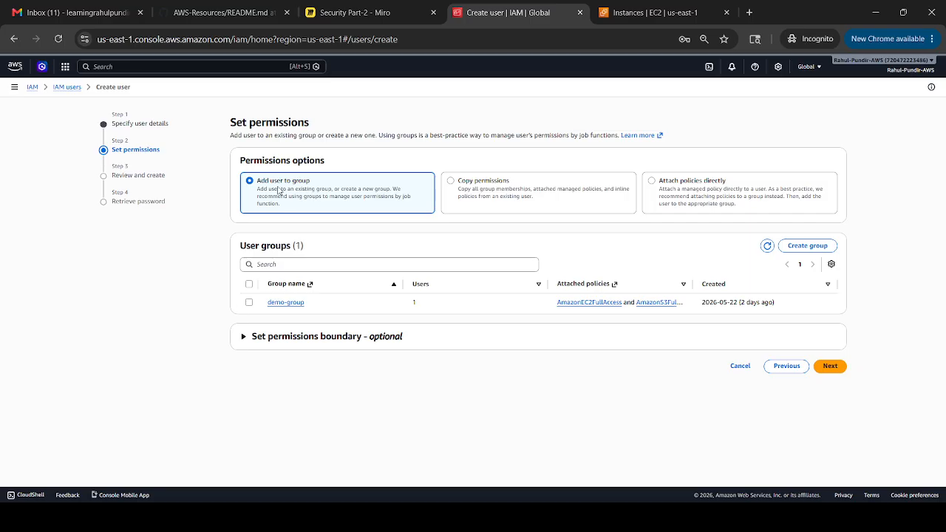
Create demo-user2 with permissions copied from the existing user in demo-group, and return to the users list without retrieving the password.
click(451, 181)
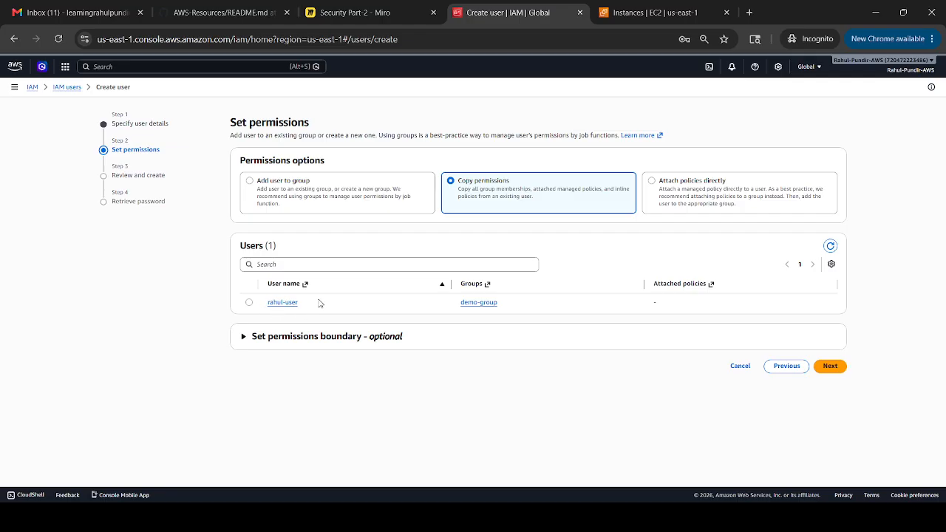
click(249, 302)
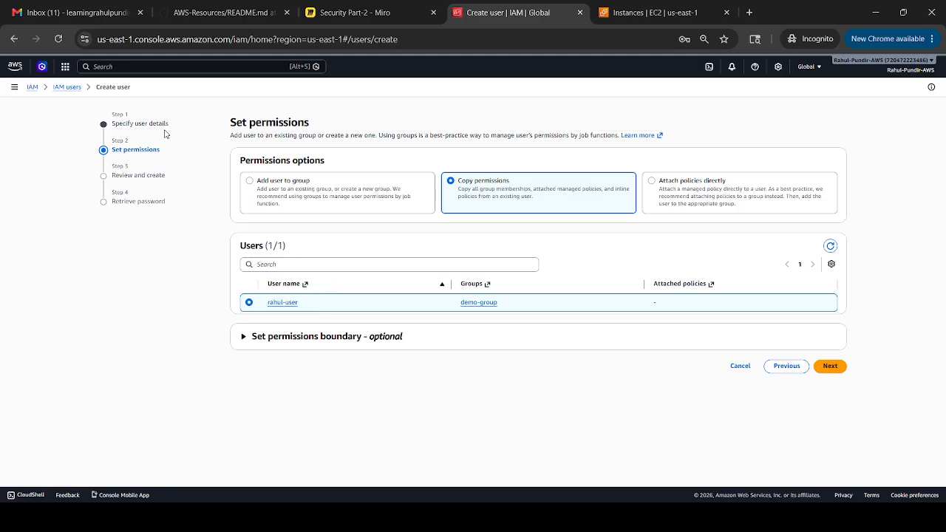
click(828, 366)
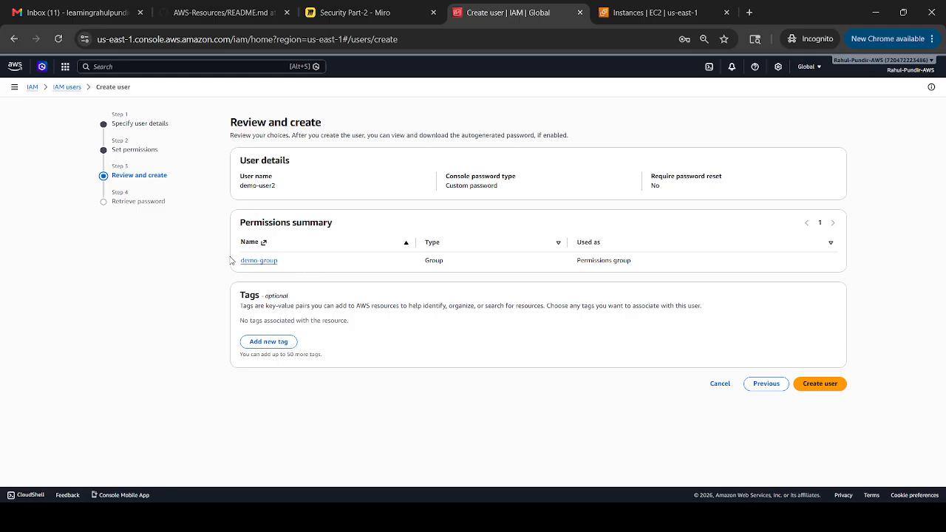
click(819, 383)
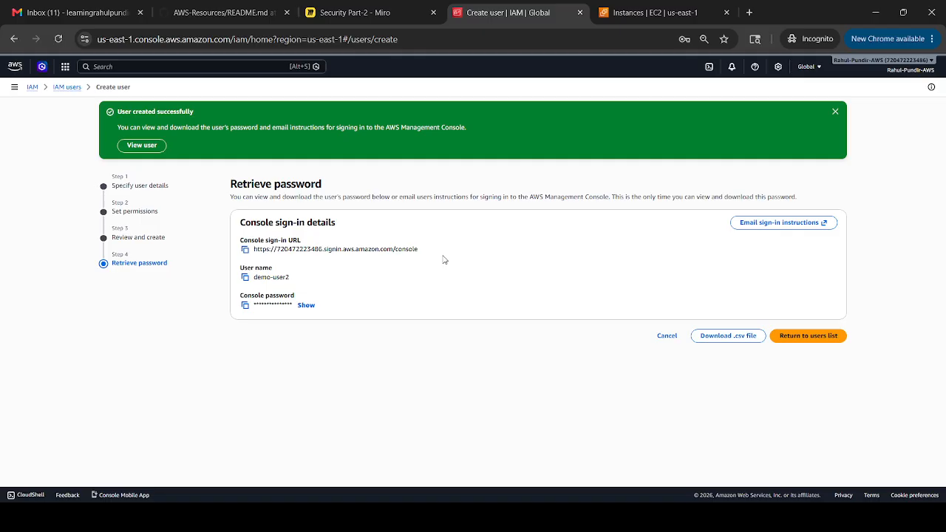
click(803, 338)
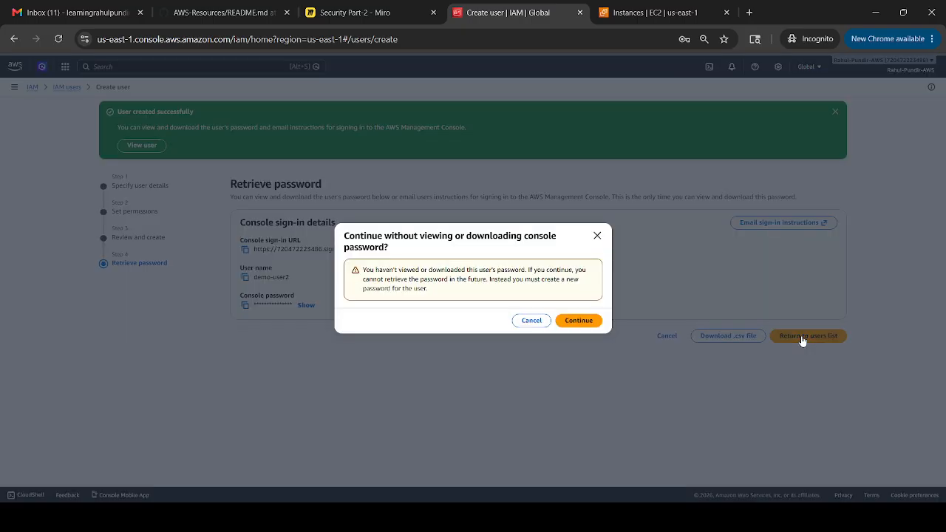
click(578, 323)
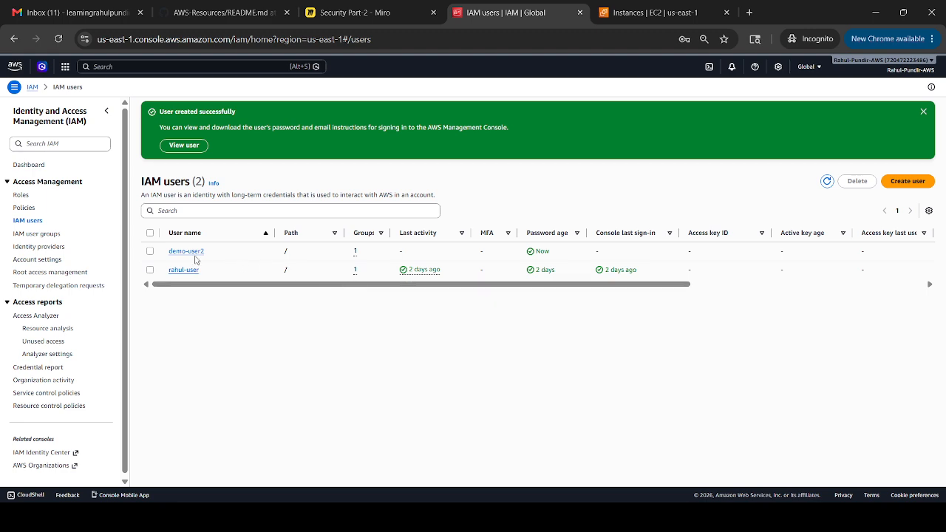
Review the permissions policies of both IAM users and the existing user's group membership.
click(175, 270)
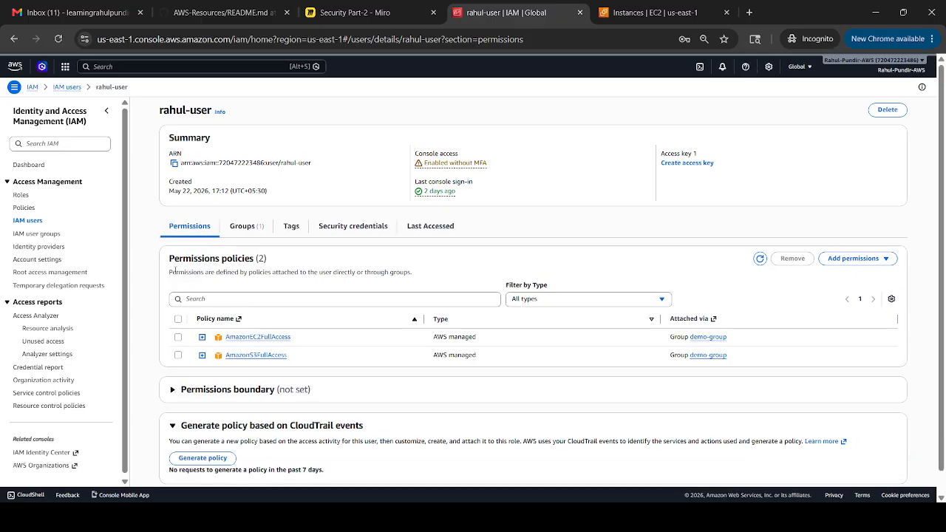
click(248, 226)
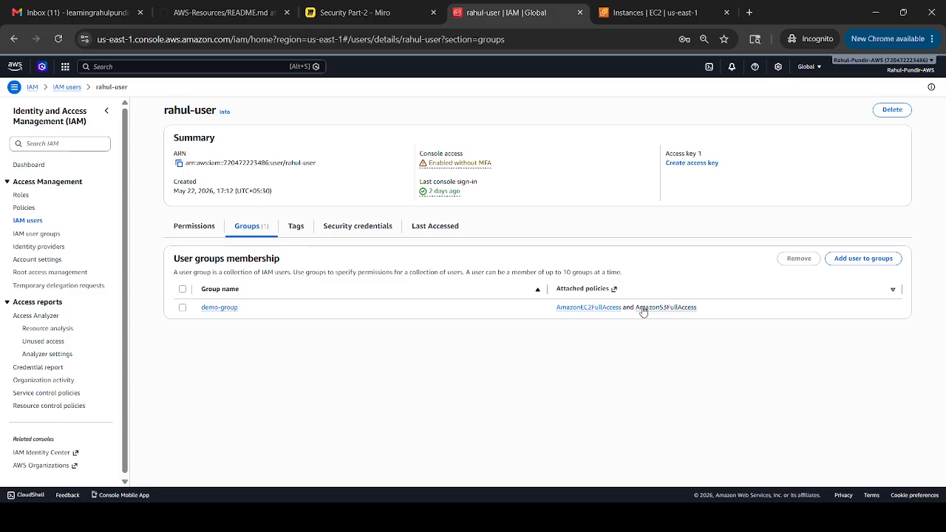
click(187, 225)
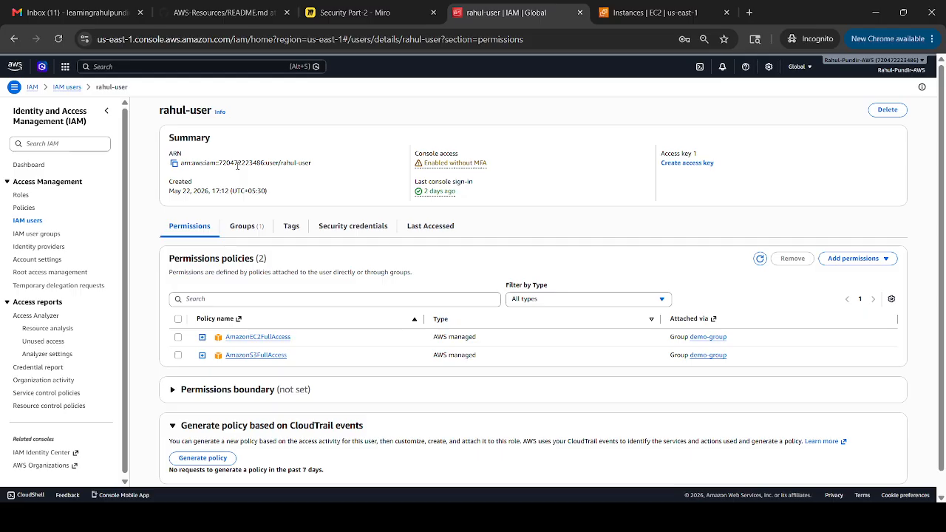
click(70, 88)
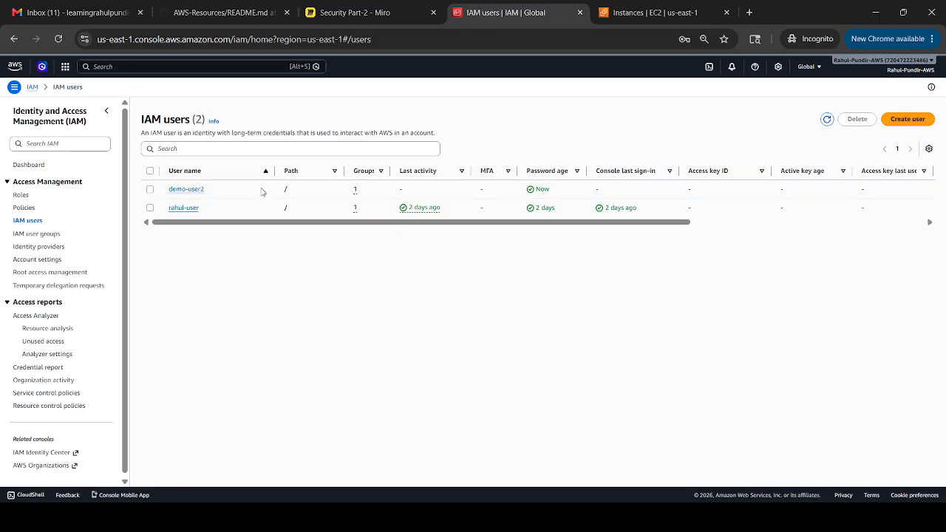
click(193, 190)
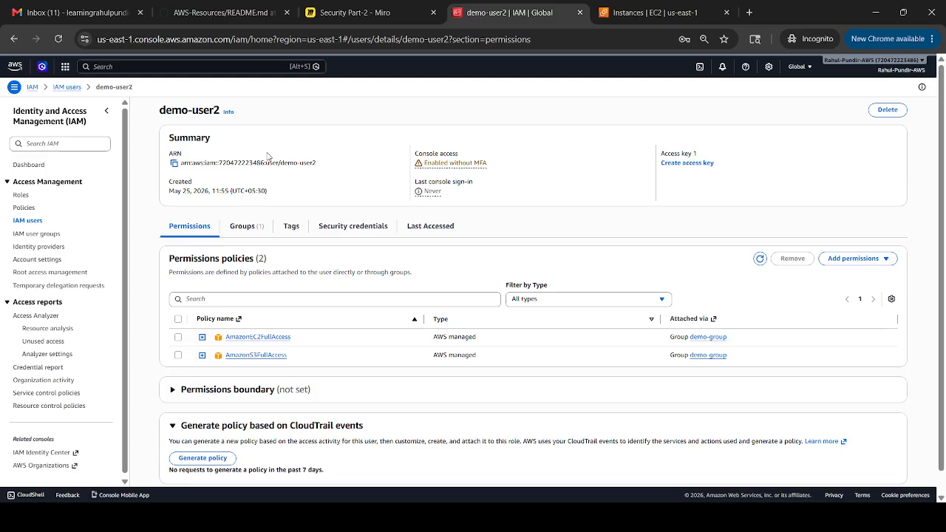
click(55, 87)
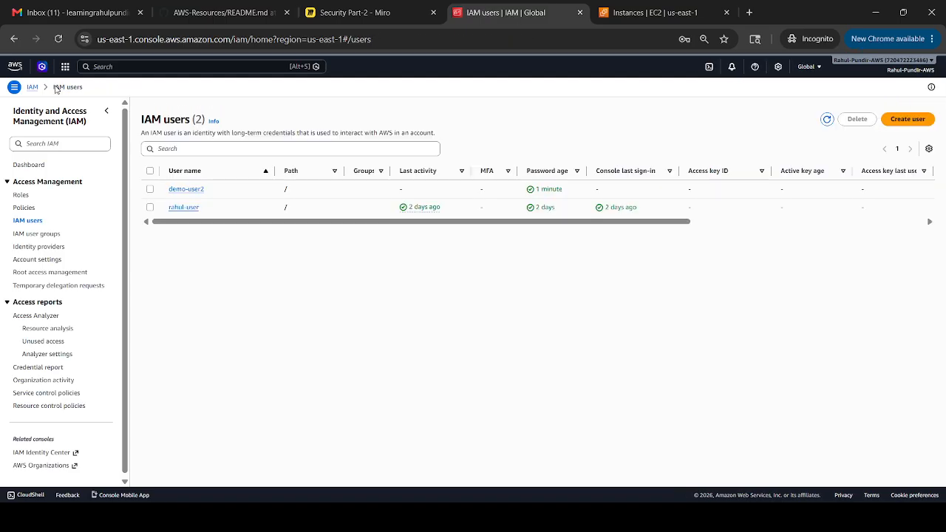
click(178, 209)
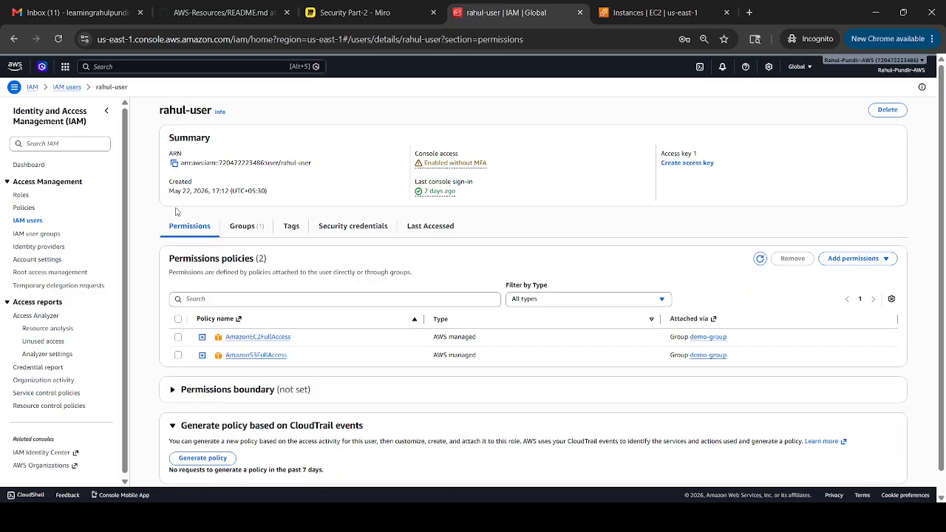
click(244, 226)
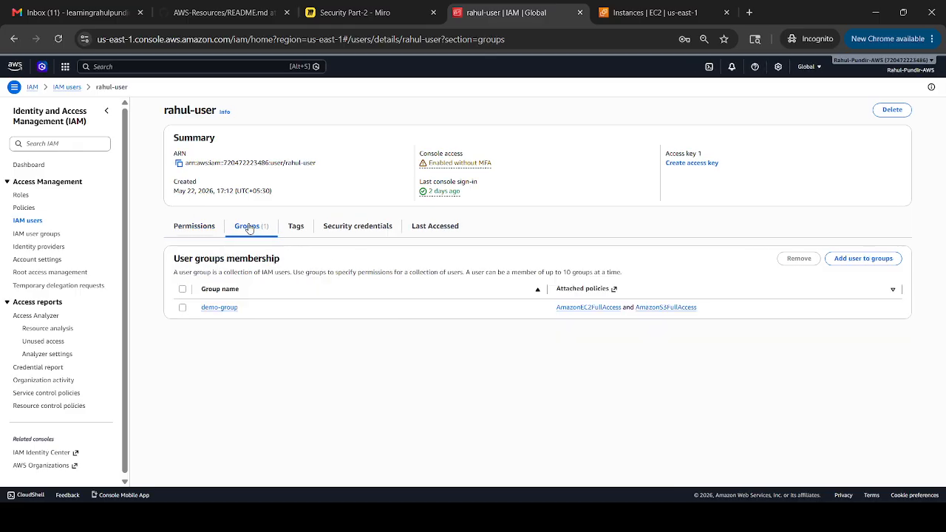
Attach the AdministratorAccess policy to the demo-group user group.
click(52, 235)
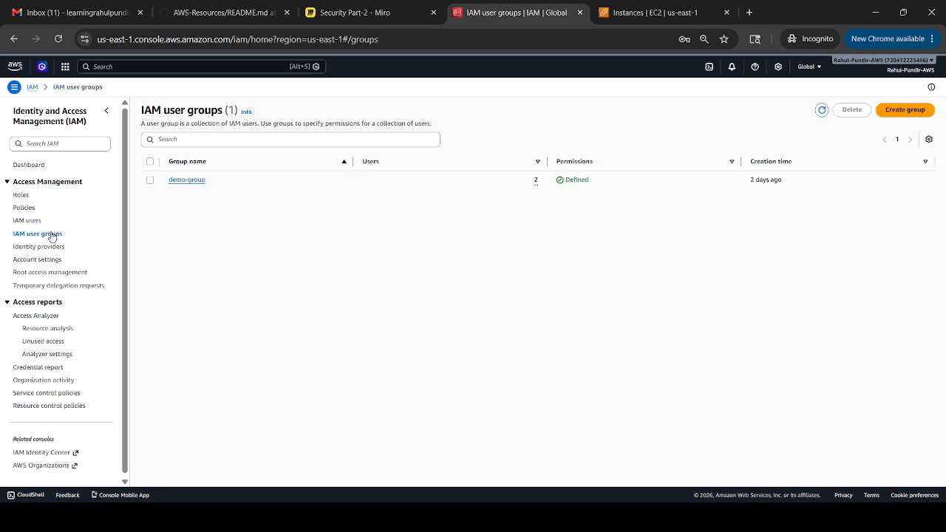
click(178, 181)
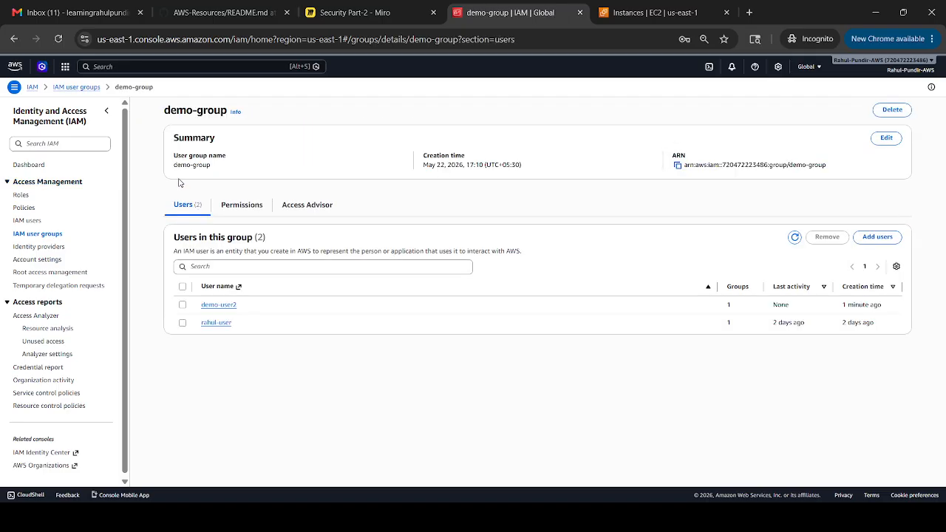
drag(376, 208, 250, 211)
click(249, 211)
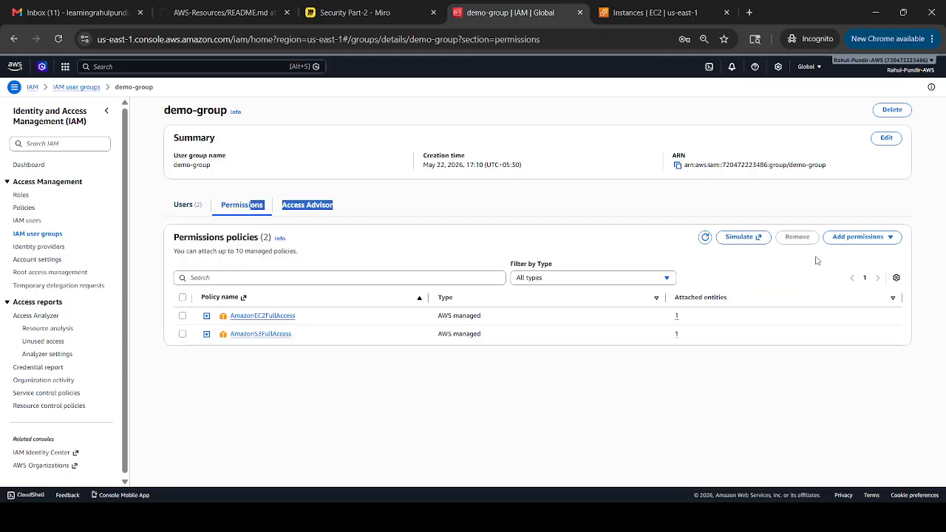
click(858, 238)
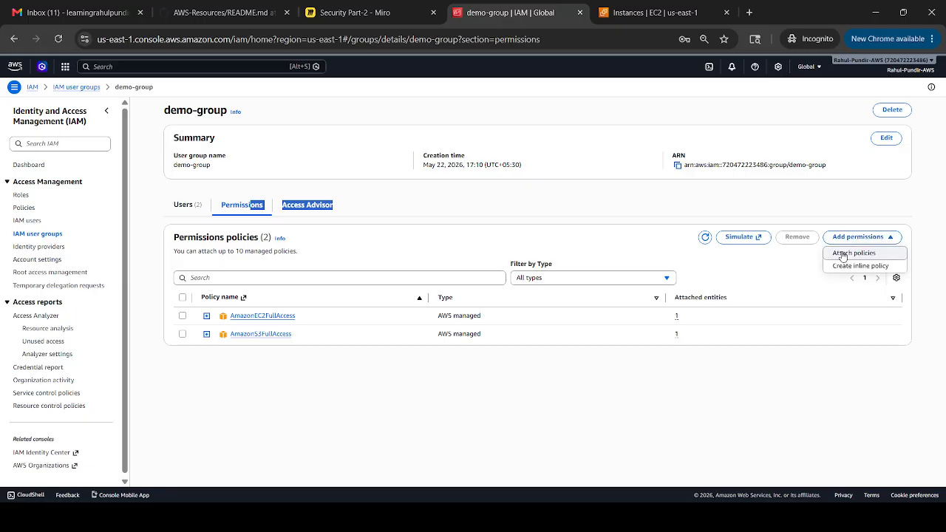
click(844, 254)
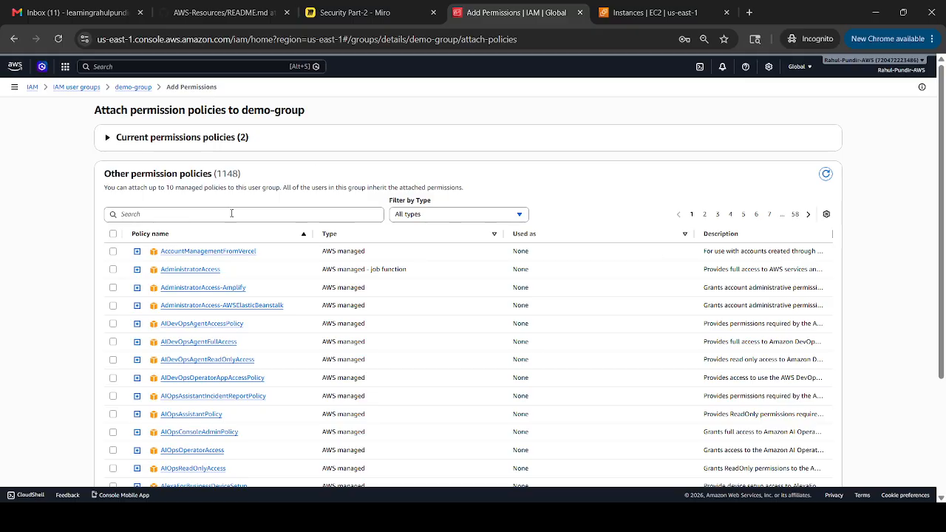
click(113, 270)
drag(943, 159, 943, 297)
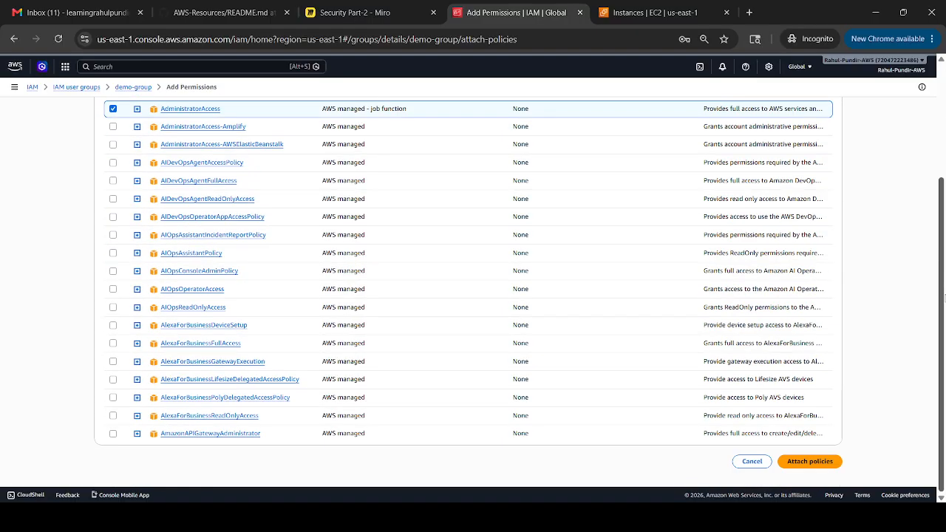
click(809, 461)
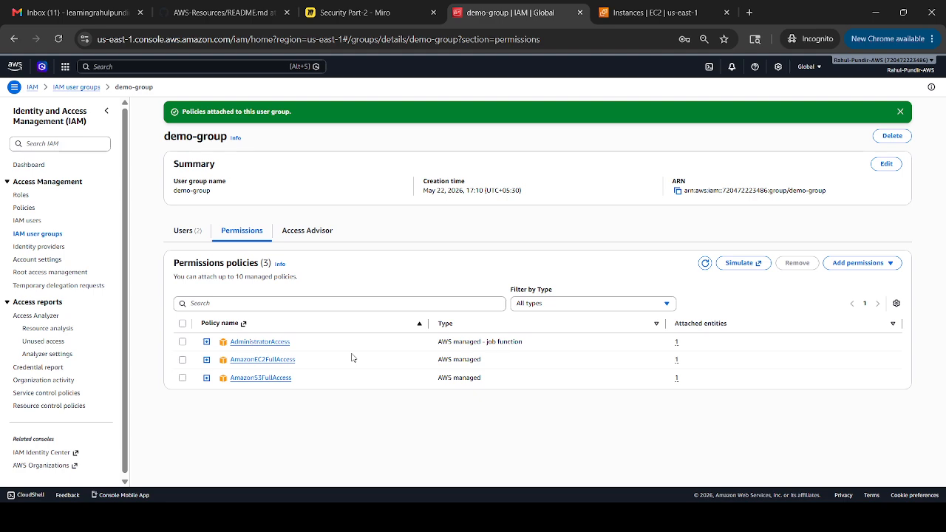
Check the permissions policies of demo-user2 and the other IAM user for the policy inherited from demo-group.
click(28, 220)
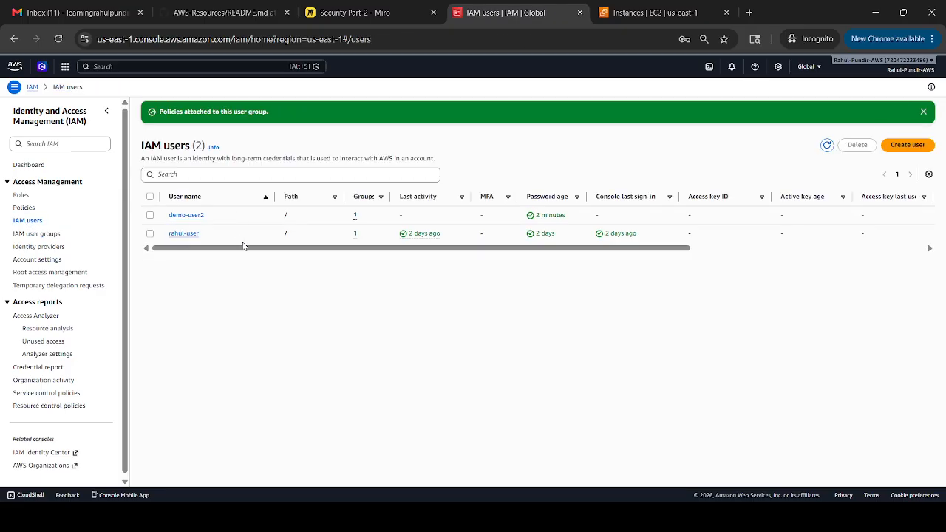
click(193, 214)
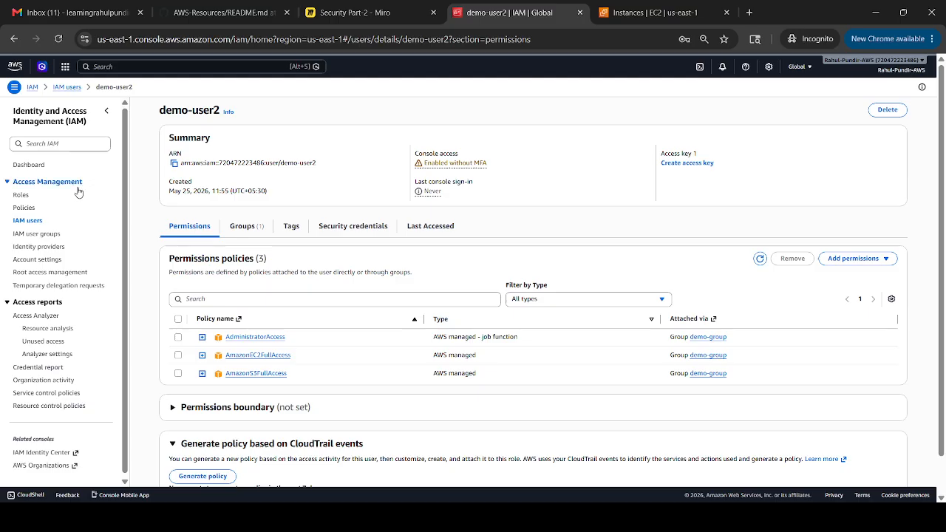
click(33, 221)
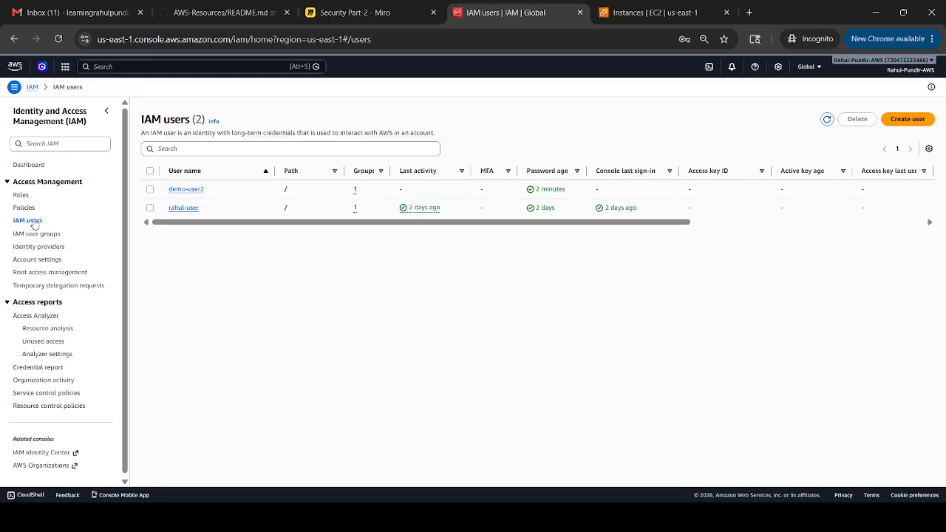
click(184, 210)
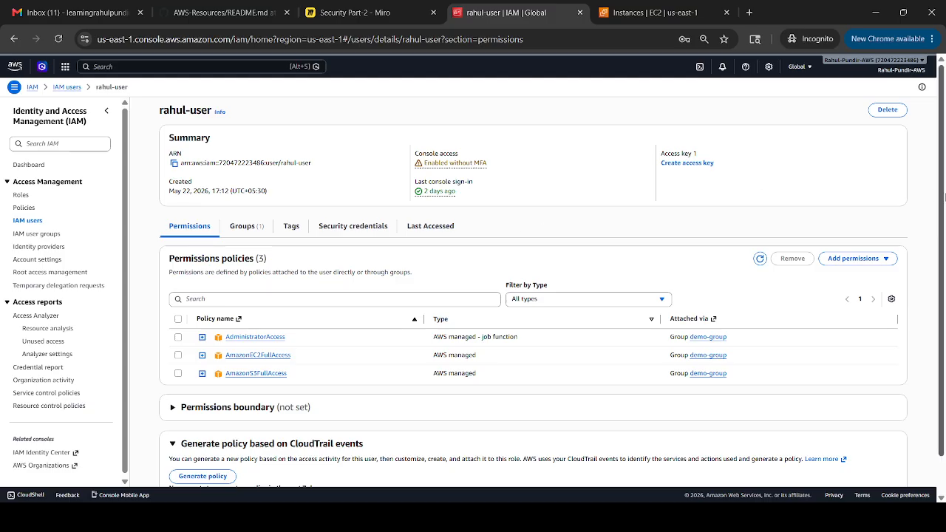
Try to attach the AccessAnalyzerServiceRolePolicy directly to the IAM user other than demo-user2, and return to that user's details.
click(25, 221)
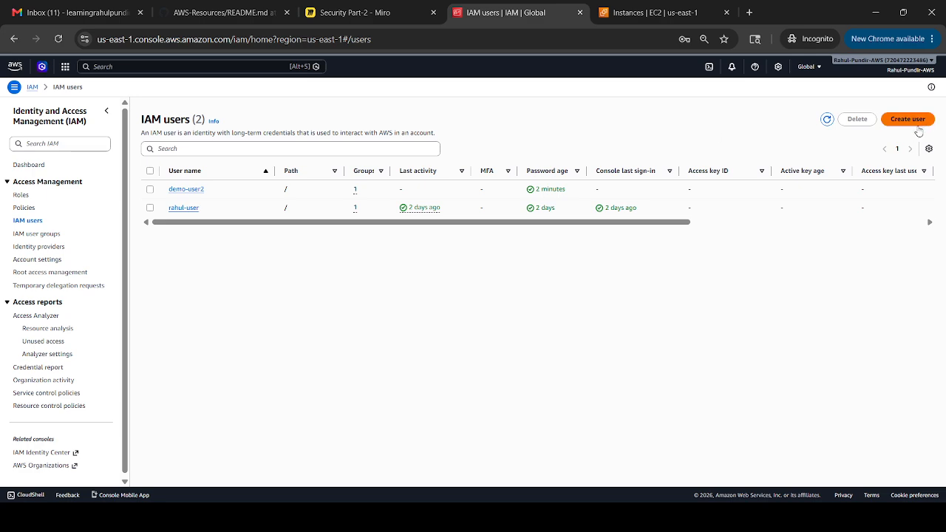
click(183, 208)
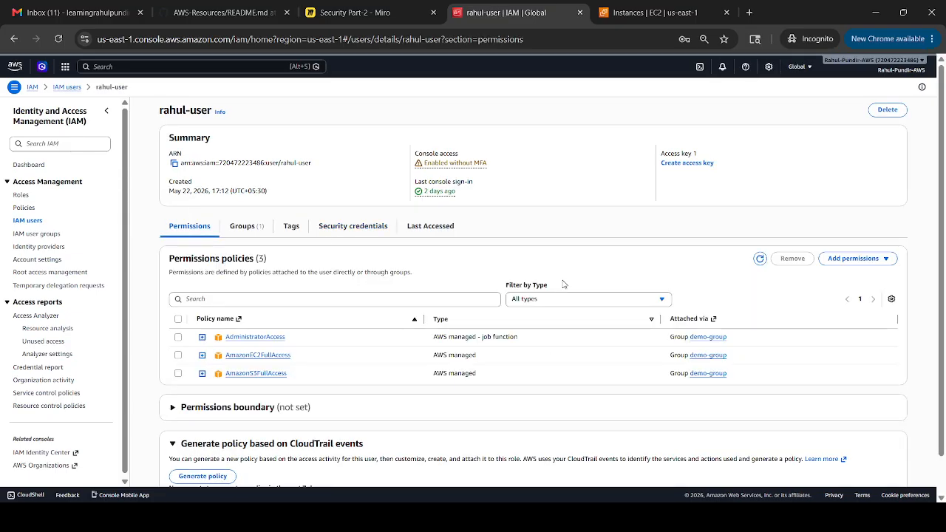
click(855, 262)
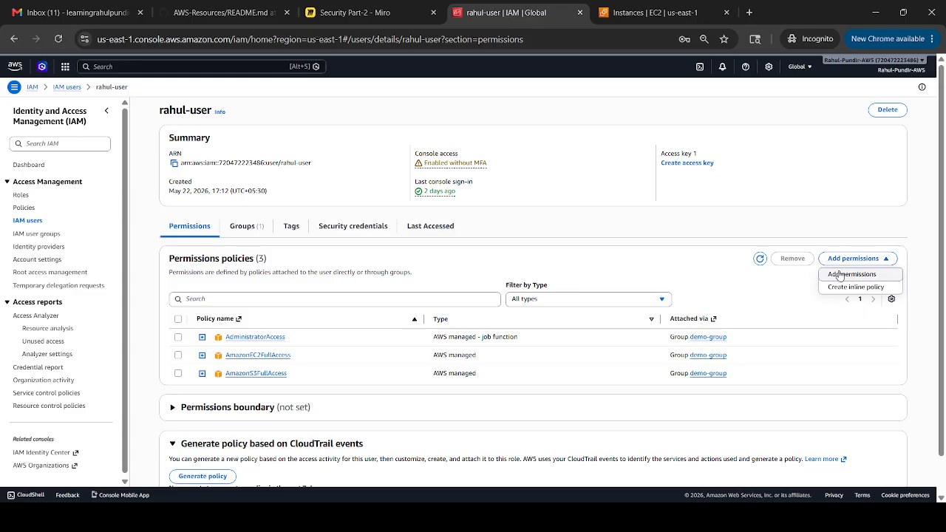
click(839, 274)
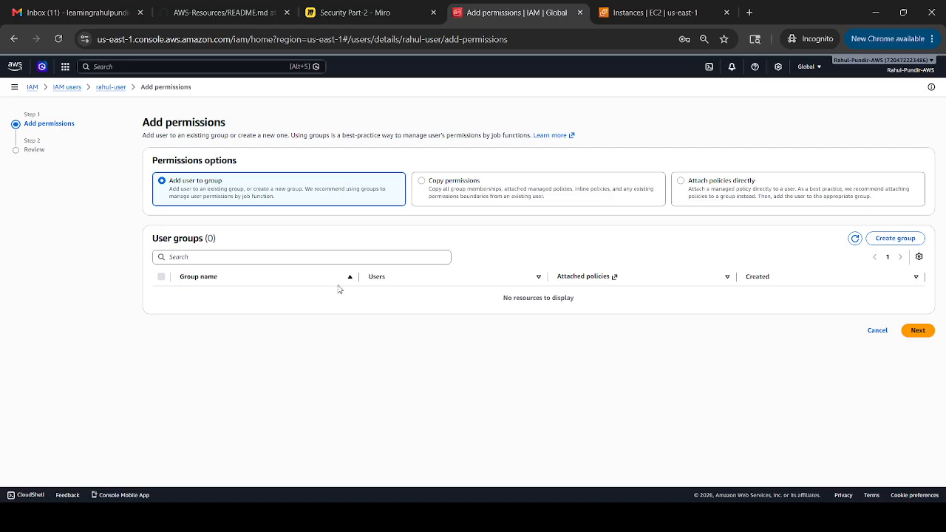
click(682, 181)
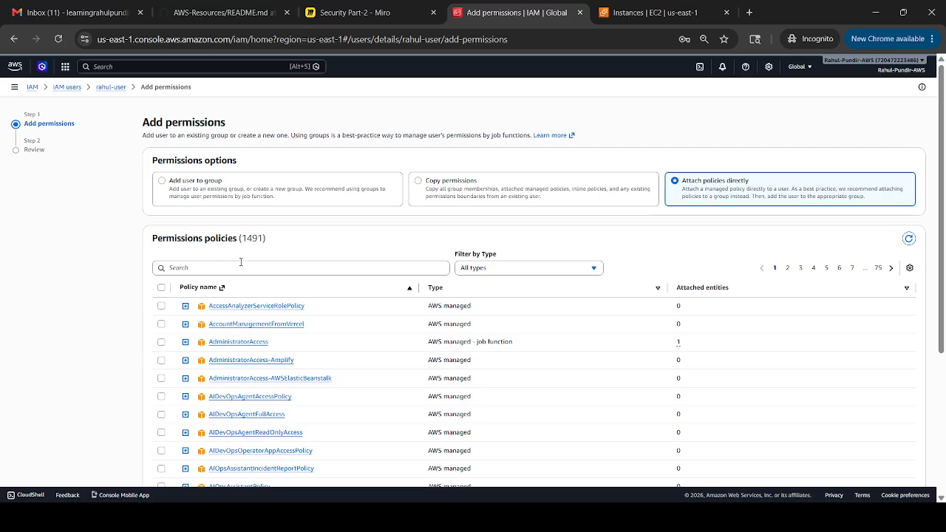
click(162, 306)
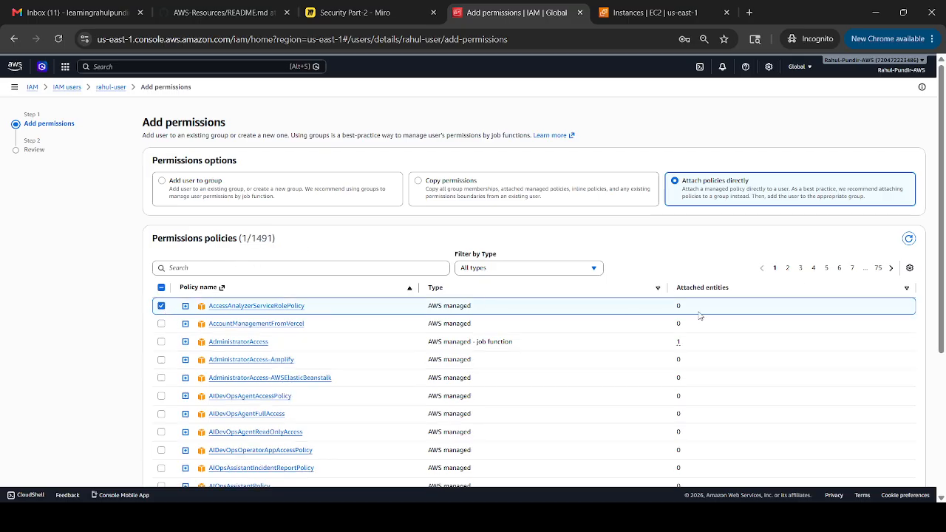
scroll(943, 287, down, 3)
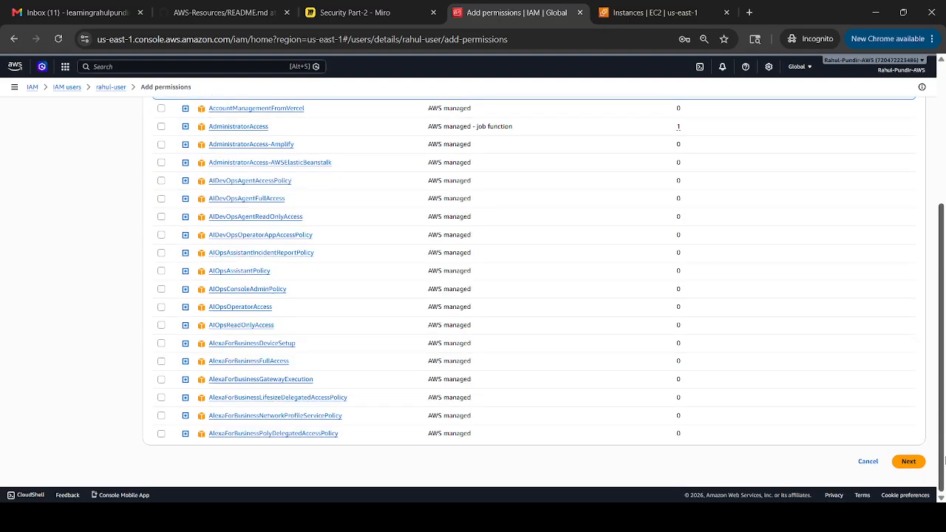
click(910, 463)
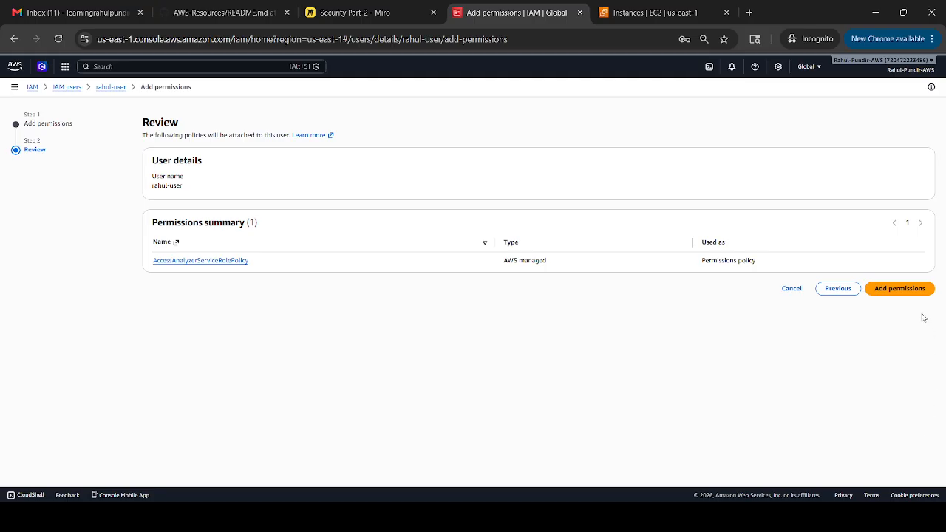
click(903, 289)
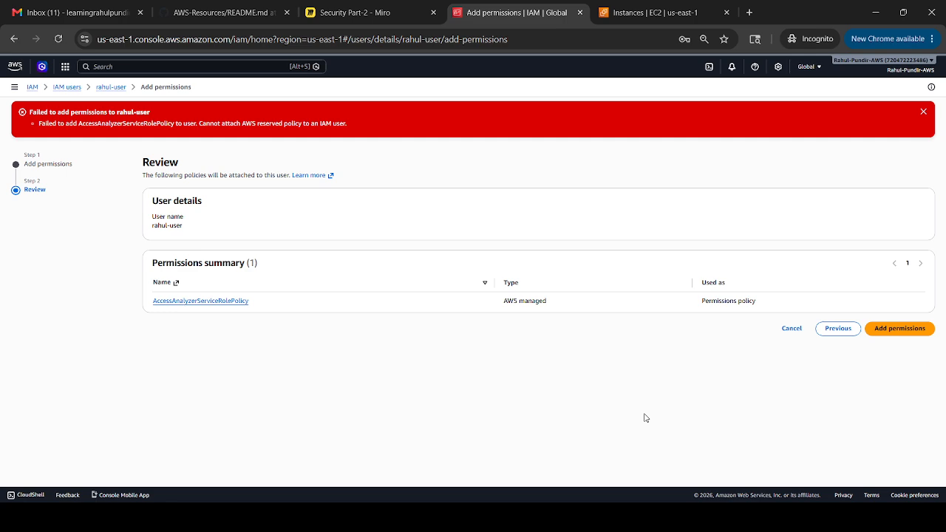
click(112, 87)
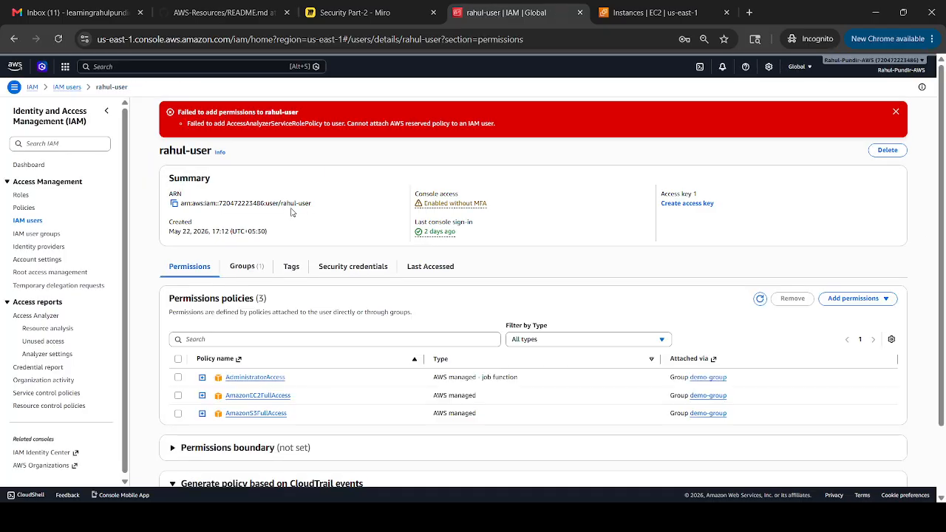
Attach the AIDevOpsAgentAccessPolicy directly to the IAM user other than demo-user2.
click(854, 299)
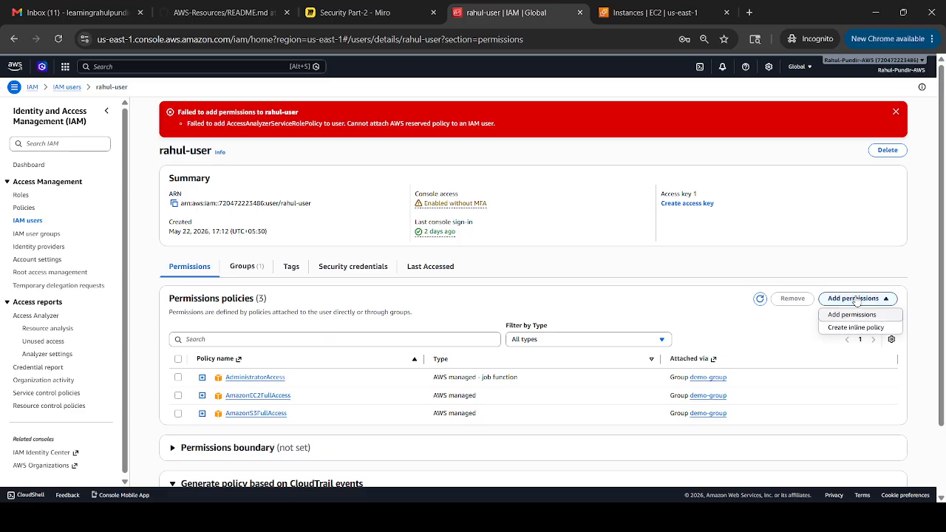
click(851, 315)
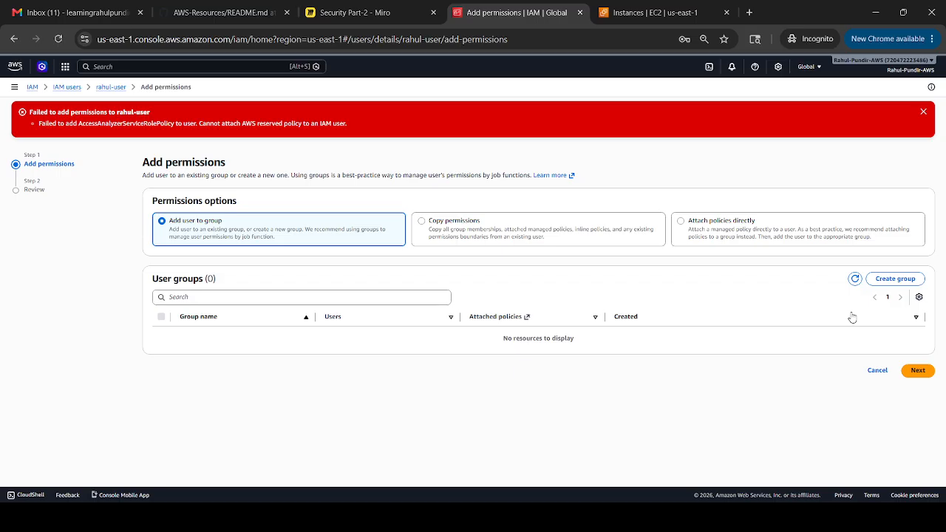
click(922, 113)
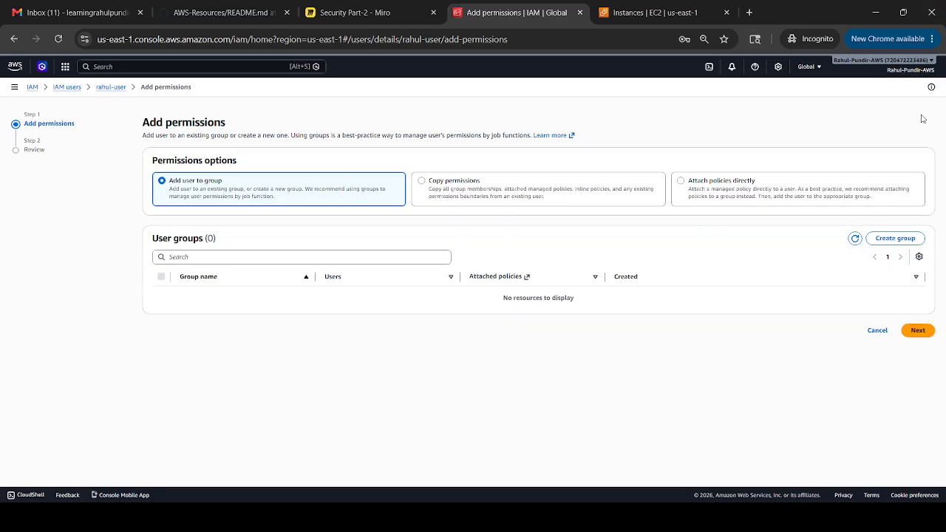
click(681, 182)
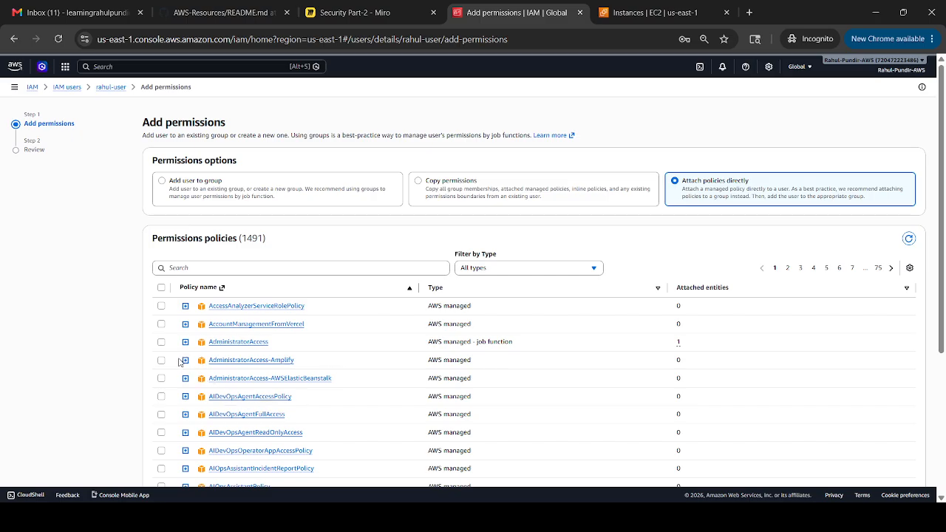
click(161, 397)
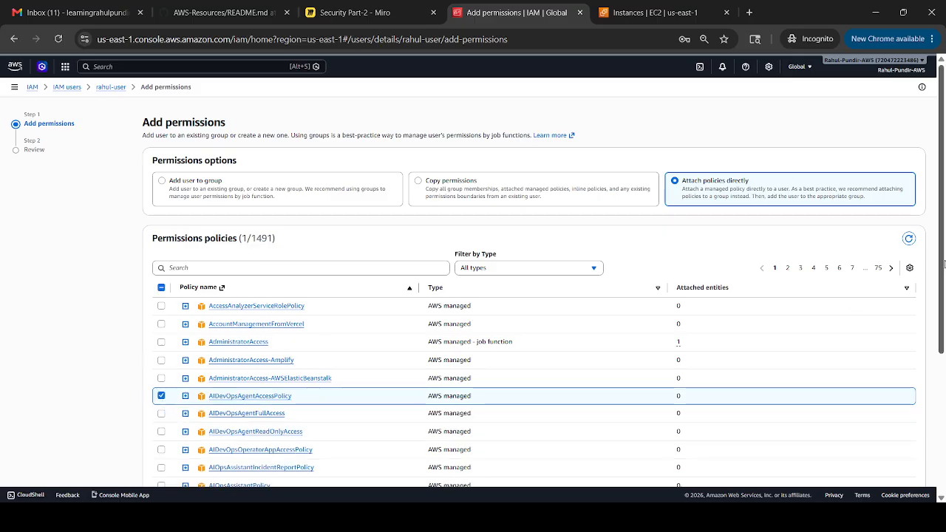
scroll(943, 264, down, 3)
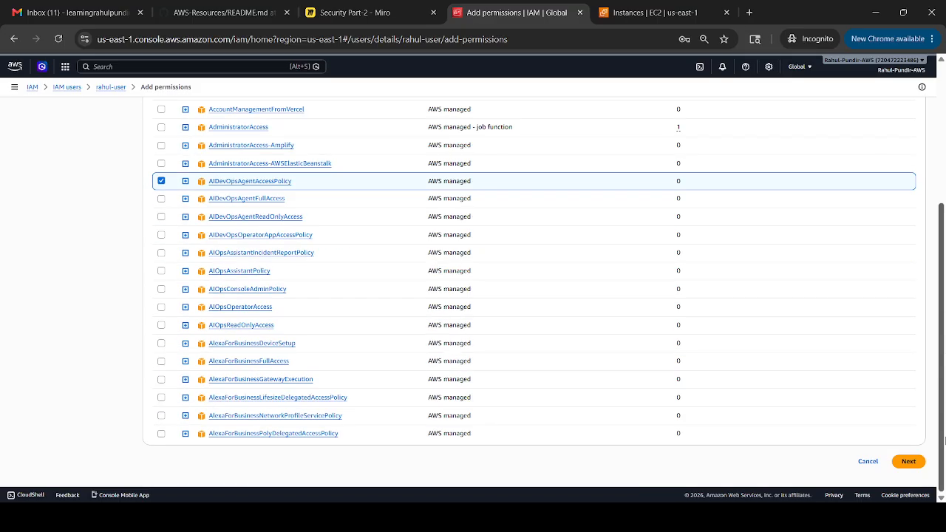
click(907, 462)
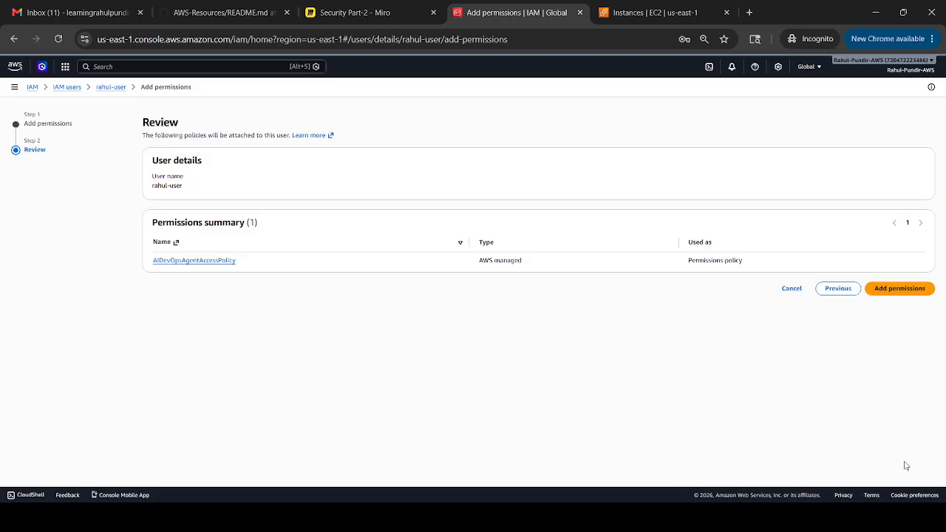
click(903, 289)
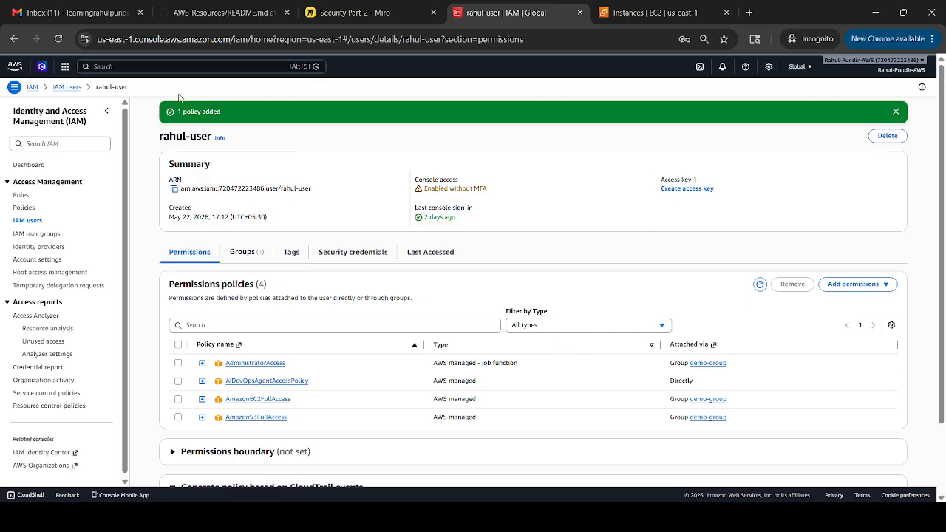
Check demo-user2's permissions policies for the directly attached policy, and switch to the Security Part-2 board in Miro.
click(20, 221)
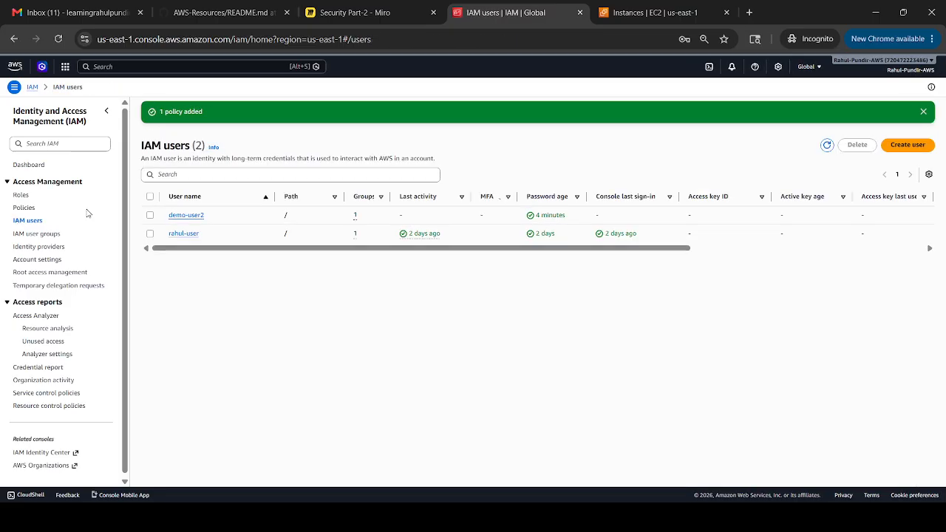
click(183, 216)
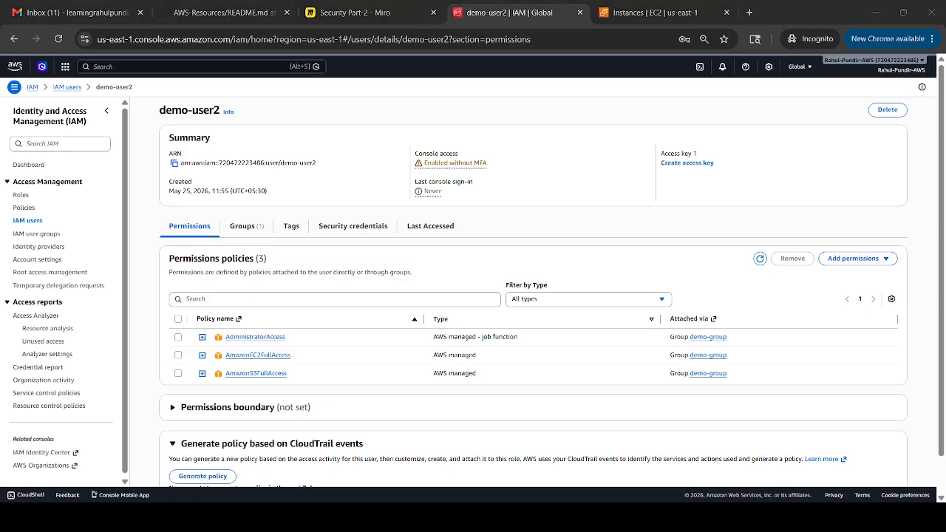
click(325, 5)
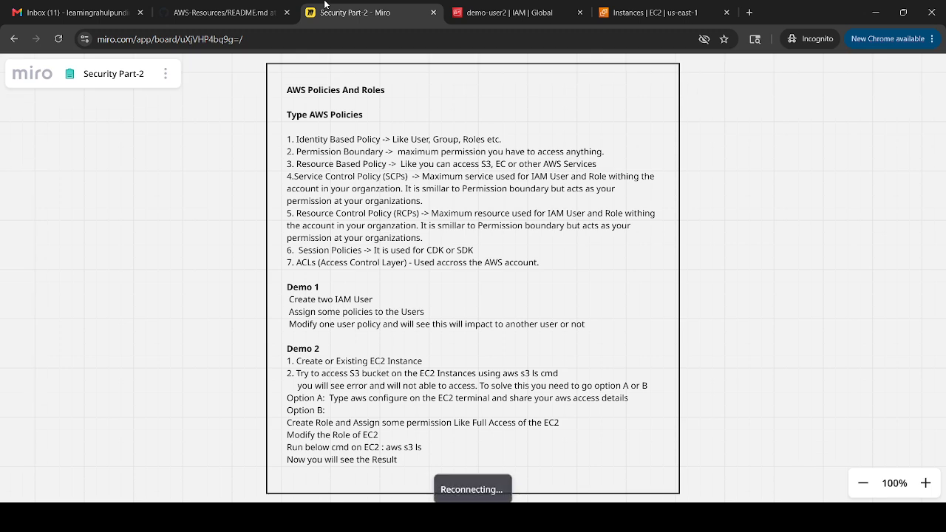